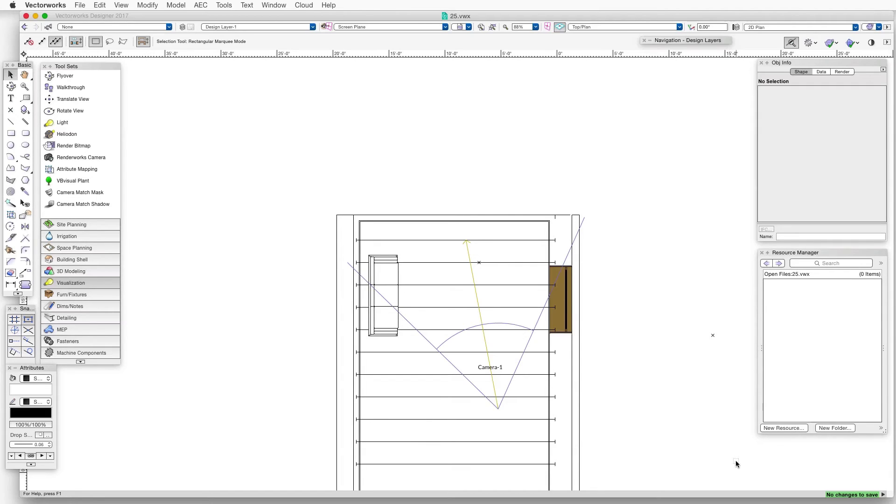
- Create a new Renderworks background resource with no background image type and Lit Fog enabled
click(786, 428)
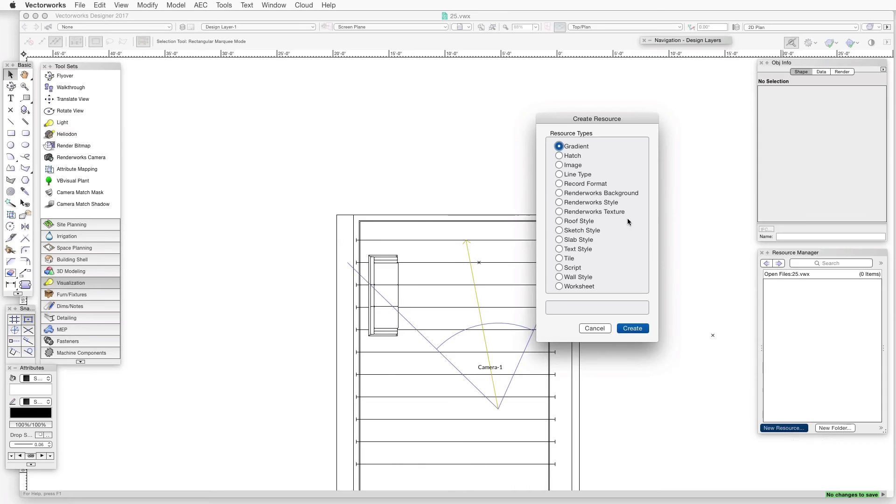
click(560, 193)
click(632, 329)
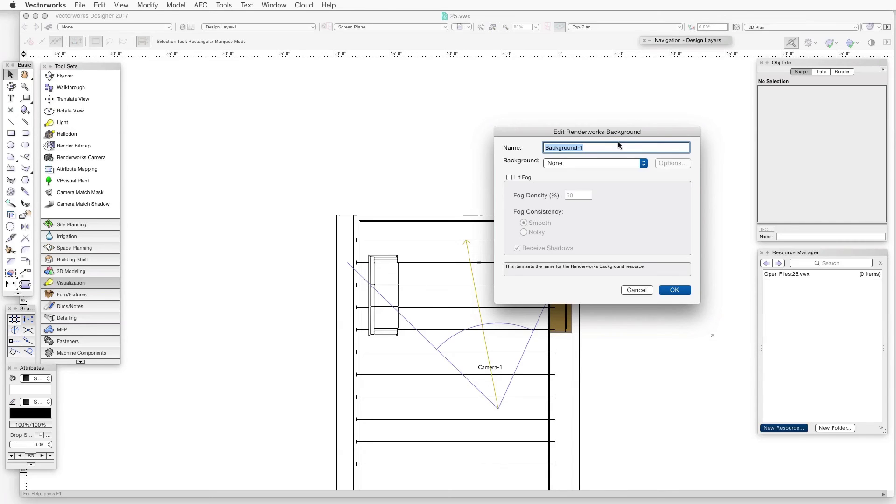
click(509, 177)
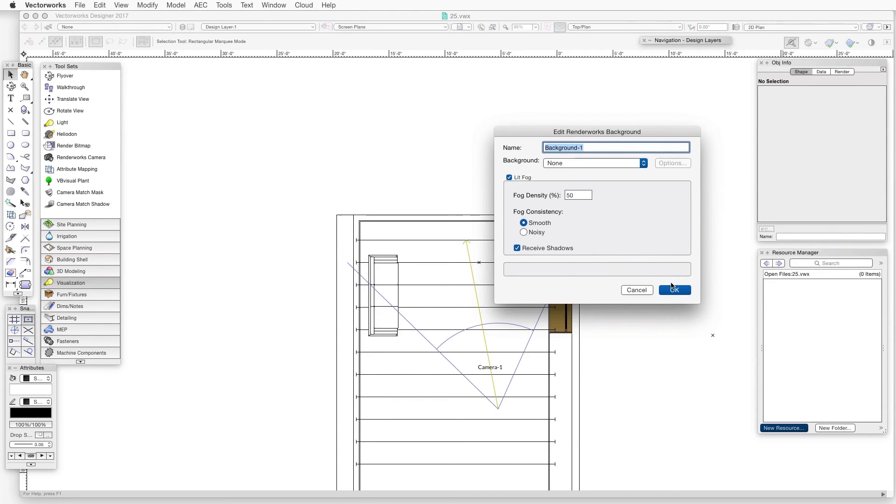
click(675, 289)
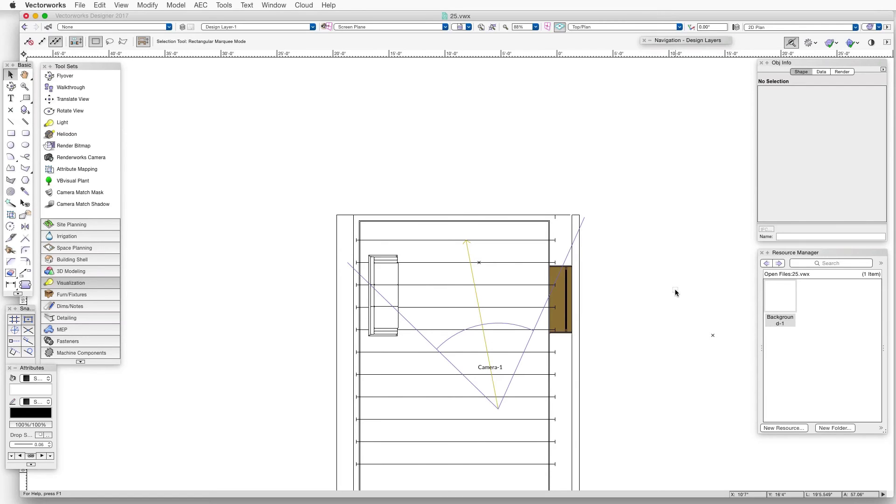
- Edit Design Layer-1 to use Background-1 as its Renderworks background
mouse_move(669, 42)
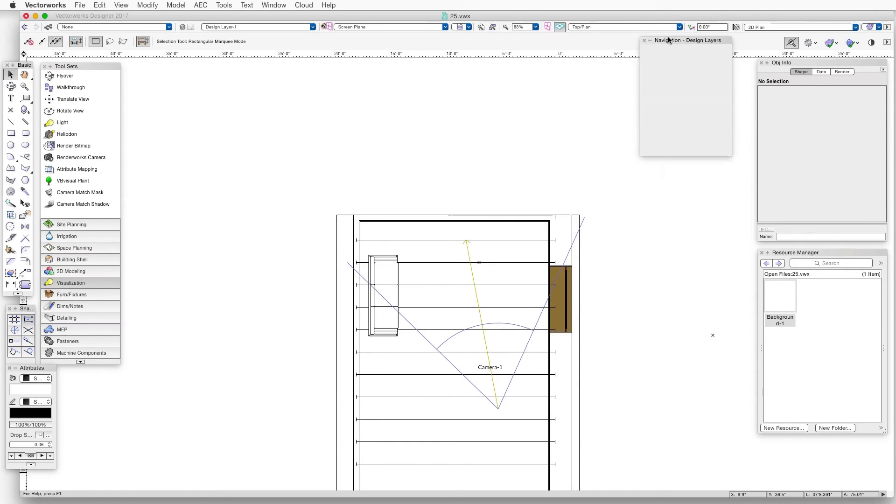
drag(669, 43, 624, 49)
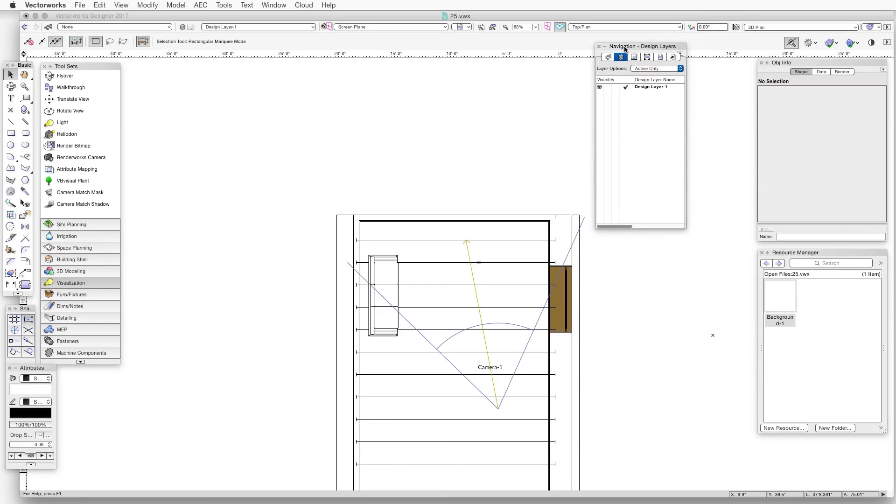
click(642, 86)
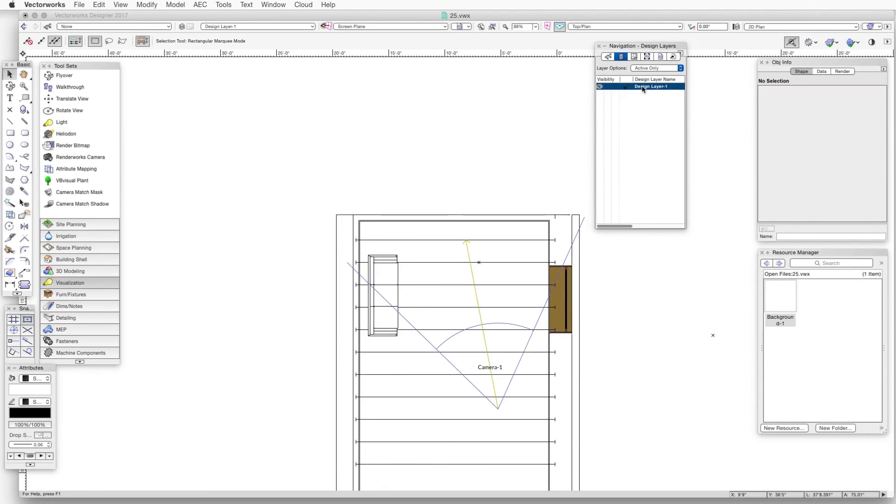
right_click(642, 86)
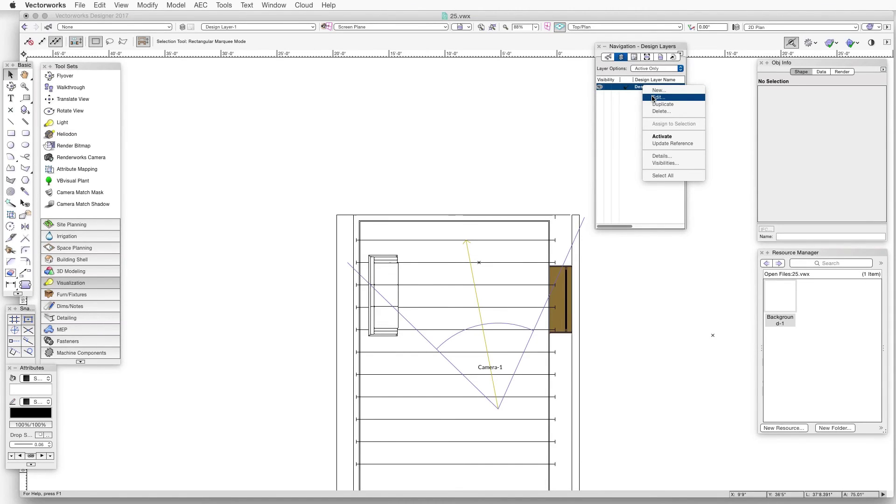
click(656, 97)
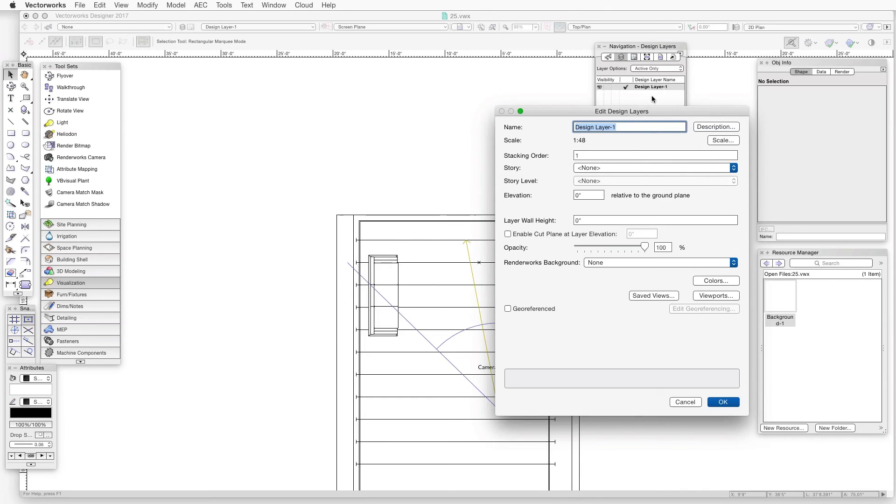
click(619, 264)
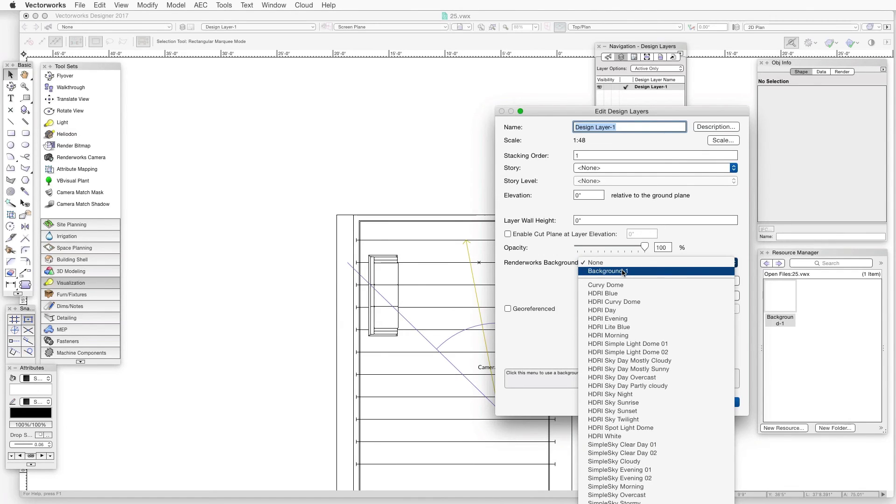
click(622, 271)
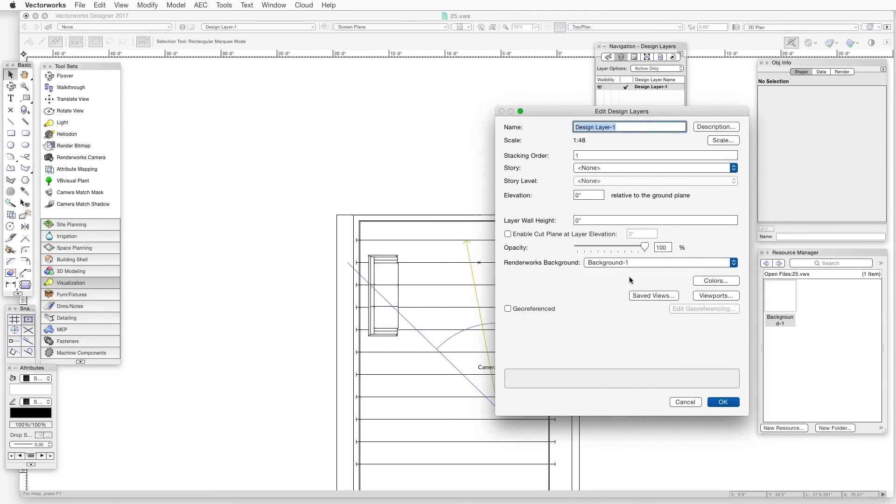
click(726, 402)
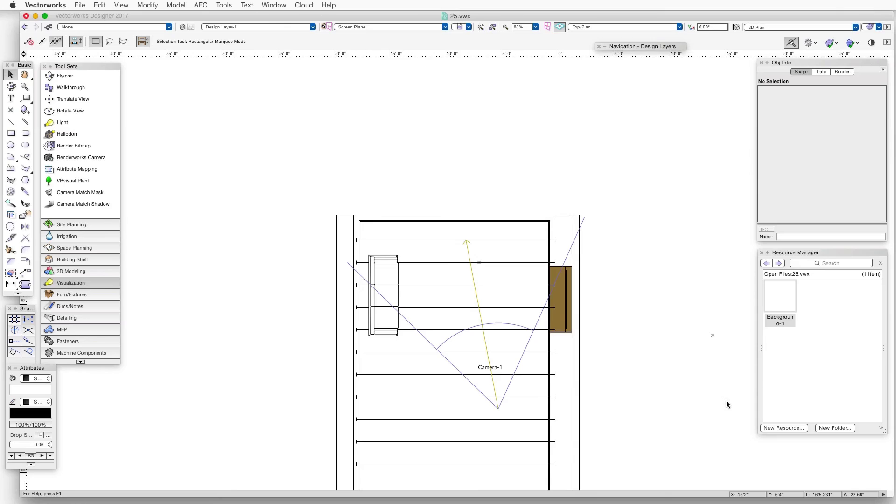
click(726, 404)
- Set the RW Background of the viewport on the interior 1 sheet layer to Background-1
click(233, 29)
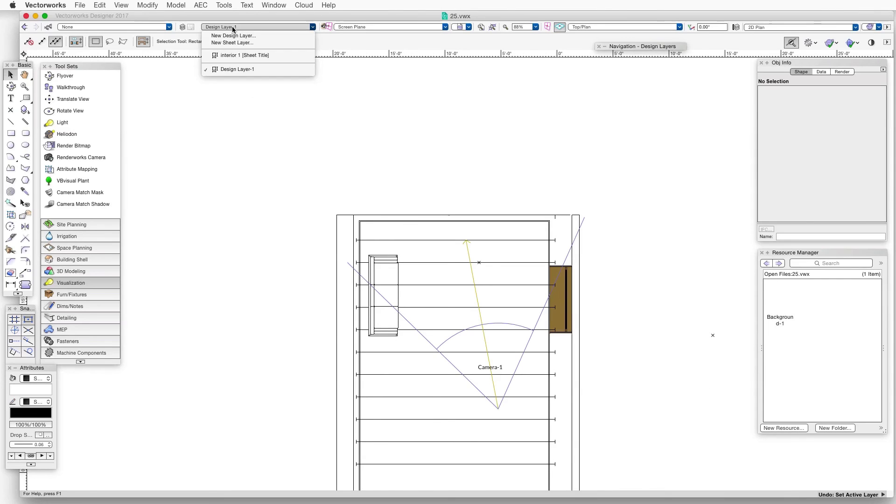
click(236, 56)
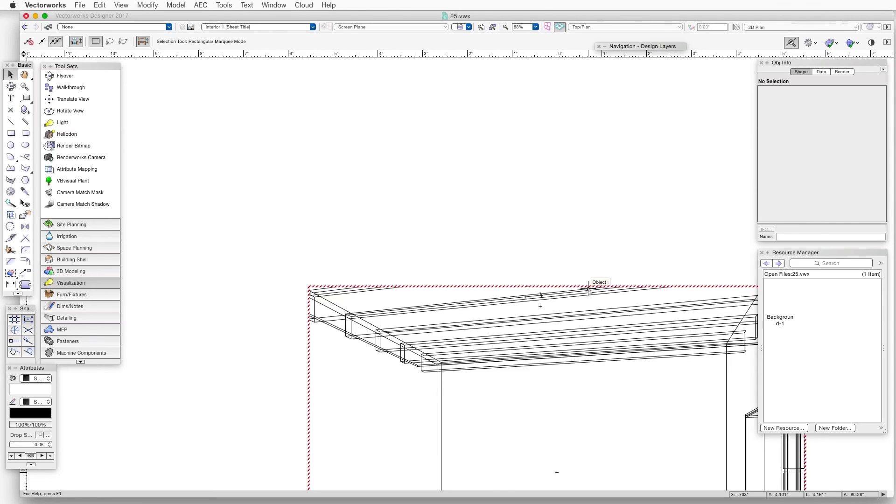
click(587, 289)
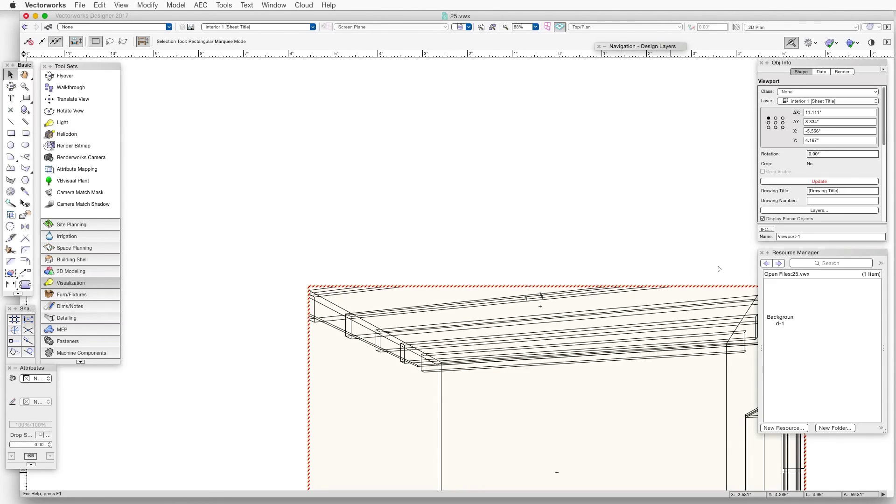
scroll(834, 171, down, 1)
scroll(834, 174, down, 10)
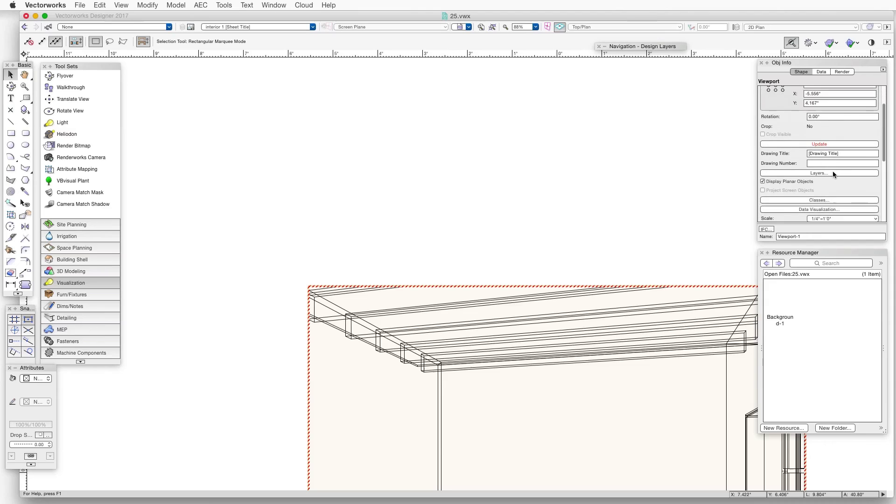
scroll(830, 174, down, 4)
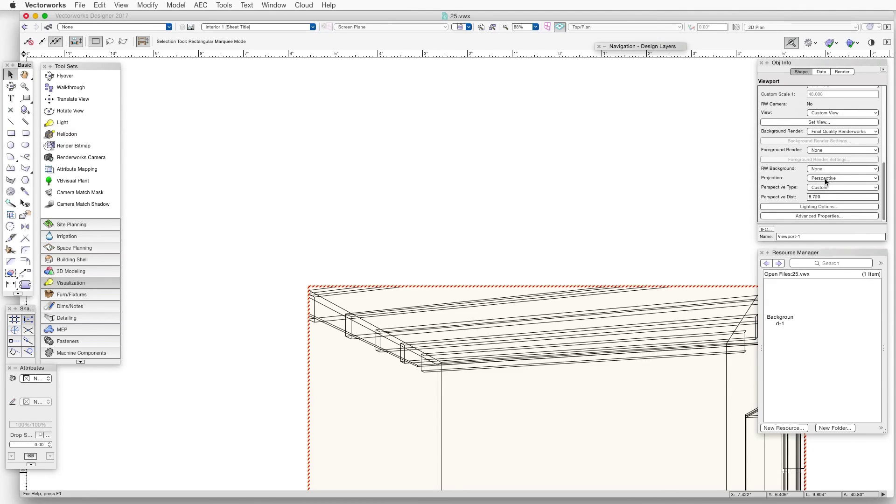
click(826, 168)
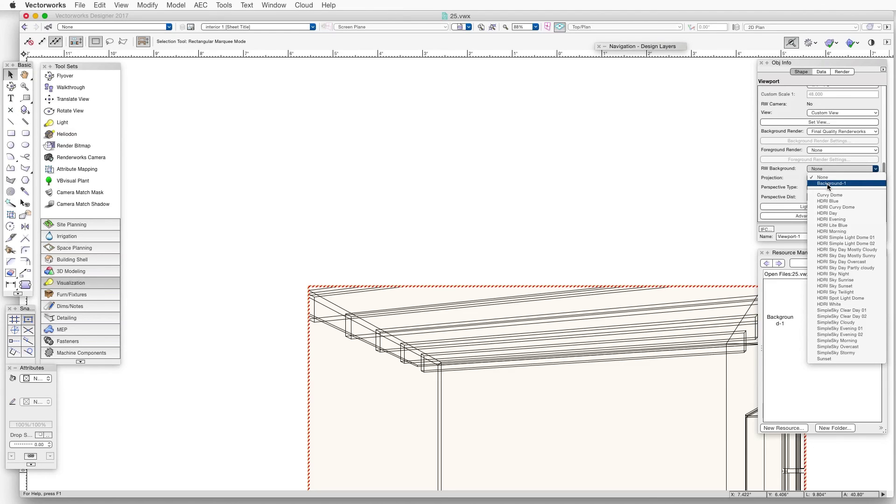
click(827, 183)
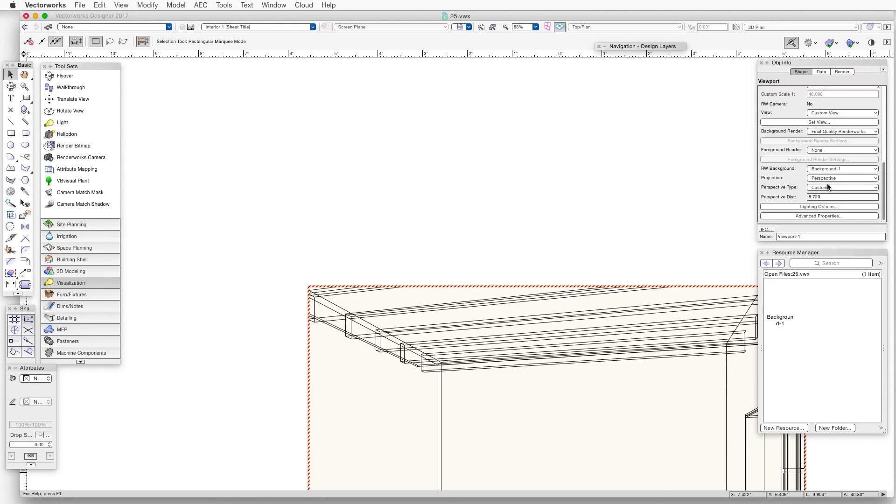
- On Design Layer-1, place a spot light at the marker outside, aimed at the marker inside the room, with soft shadows and lit fog enabled
double_click(644, 363)
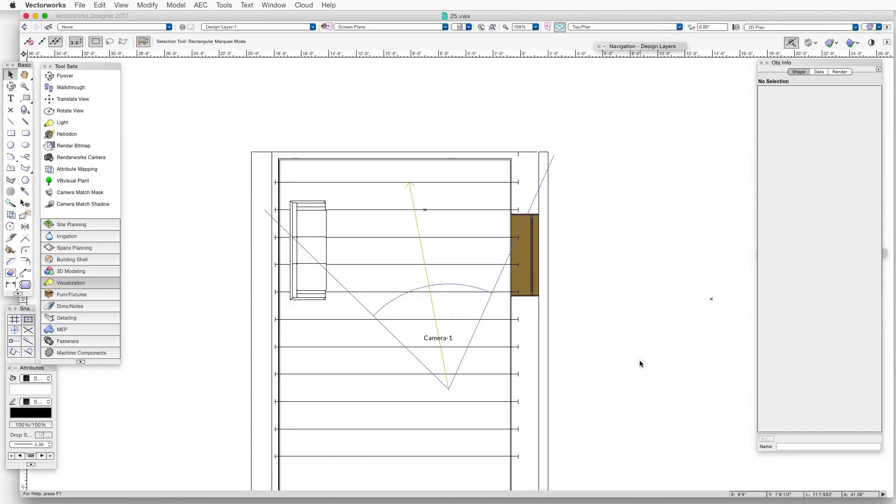
click(60, 123)
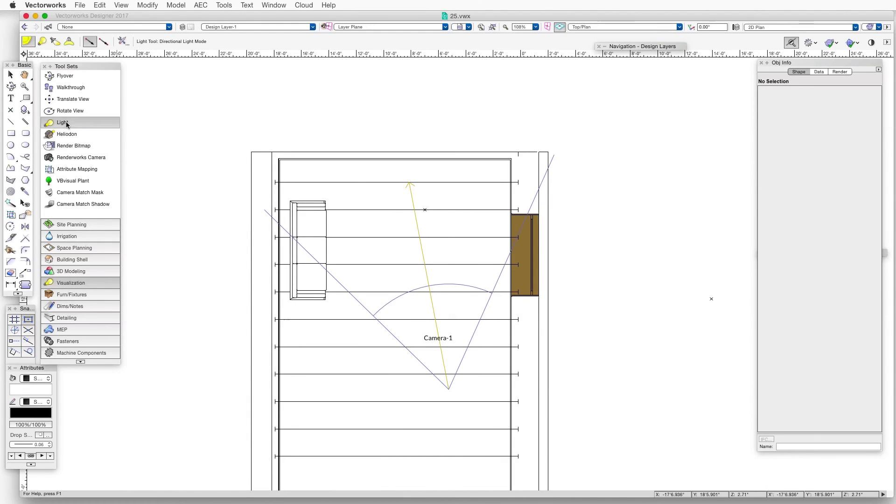
click(56, 41)
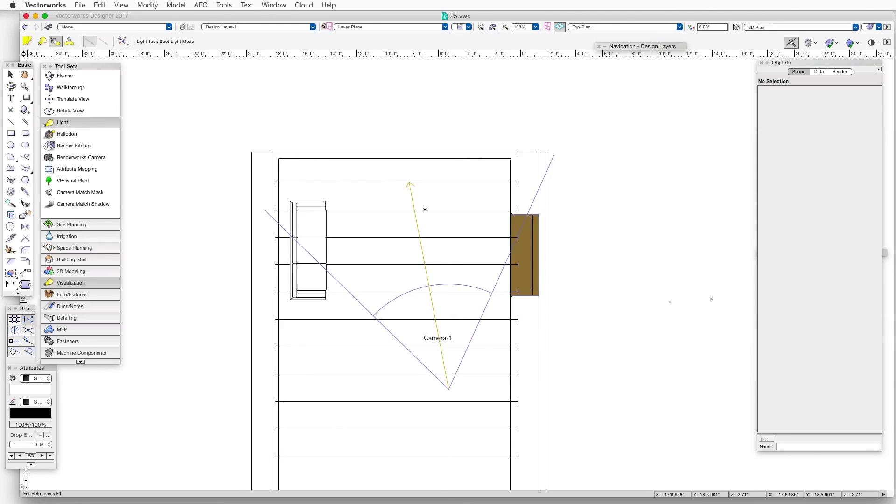
click(710, 298)
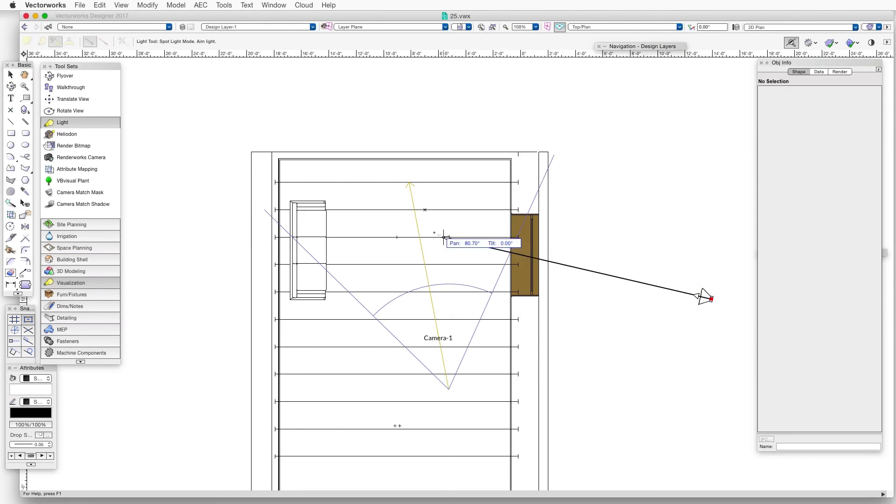
click(426, 211)
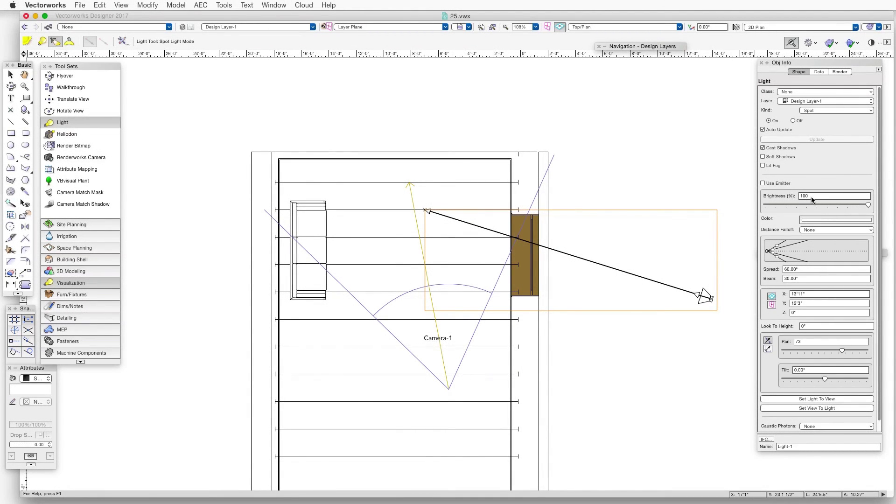
click(782, 158)
click(774, 166)
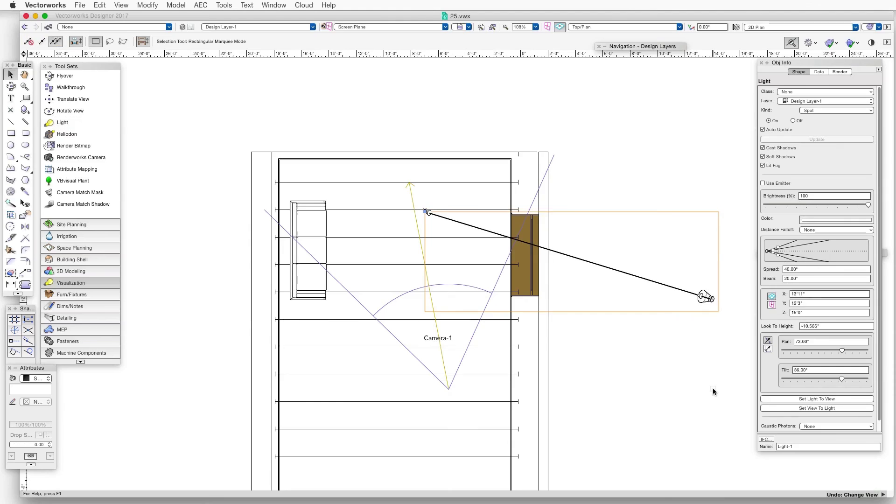
- Restore the saved interior perspective view and render it with Fast Renderworks
click(467, 27)
click(465, 55)
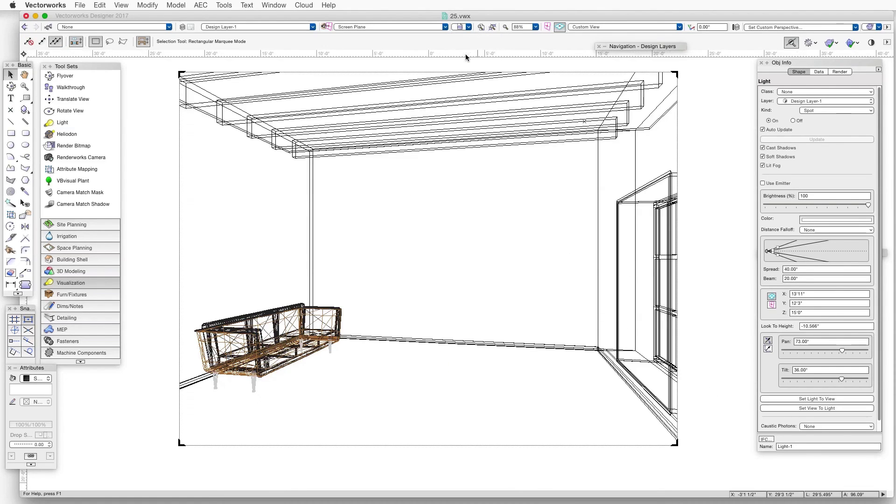
click(122, 5)
mouse_move(135, 62)
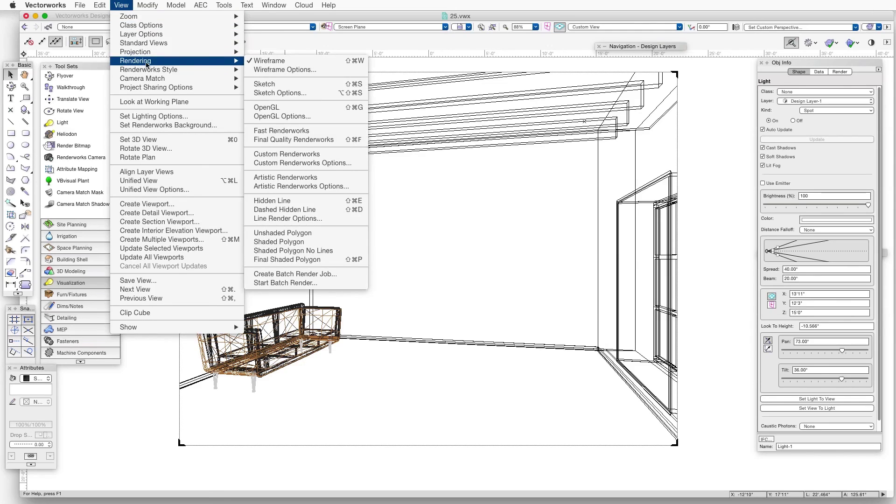
click(299, 132)
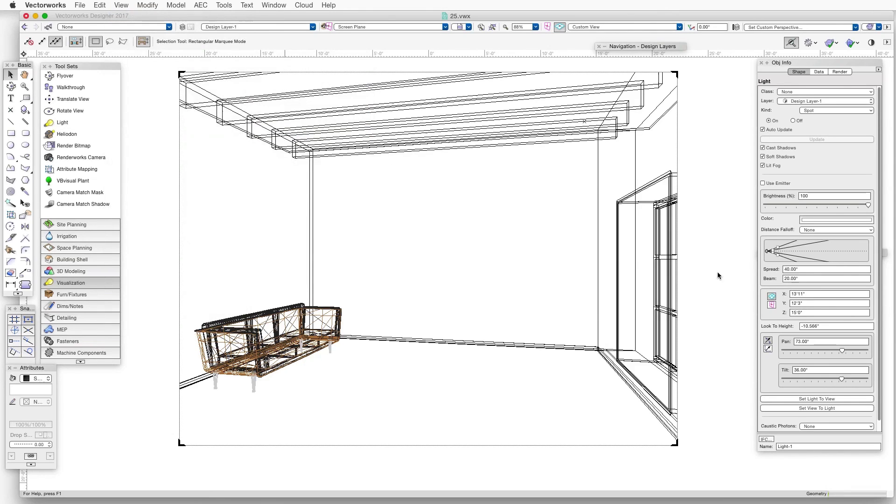